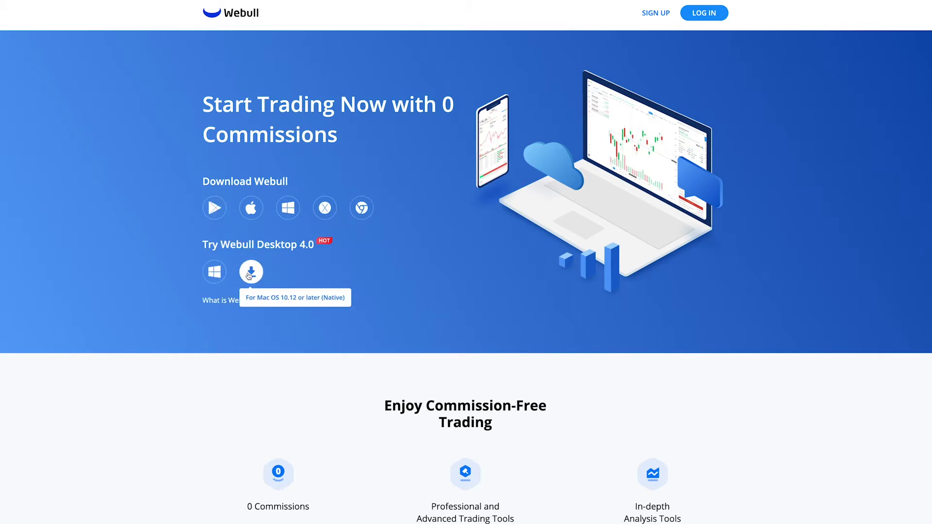
key("F5")
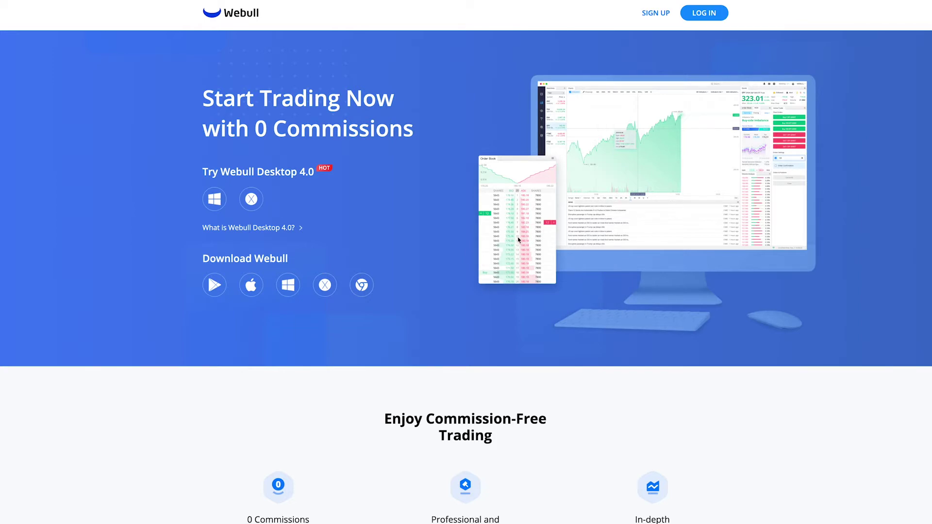
scroll(470, 235, "down", 9)
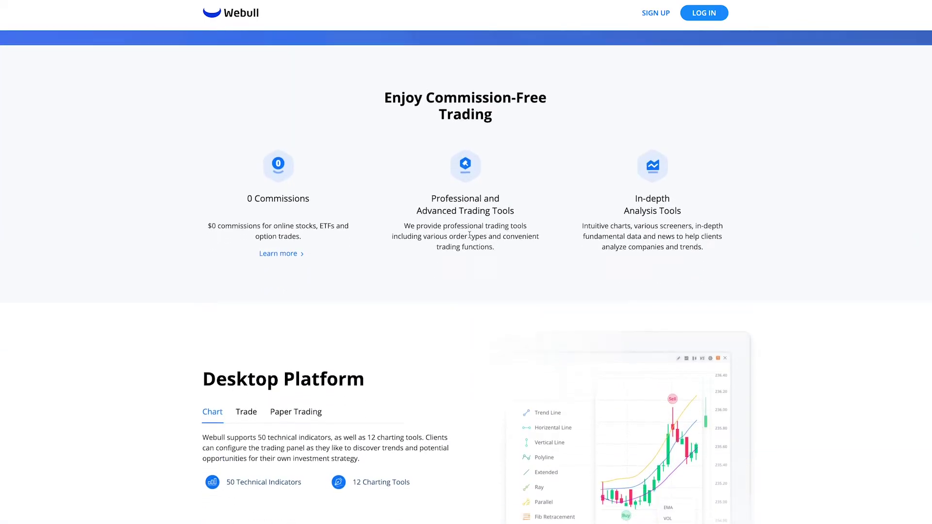
scroll(469, 235, "down", 4)
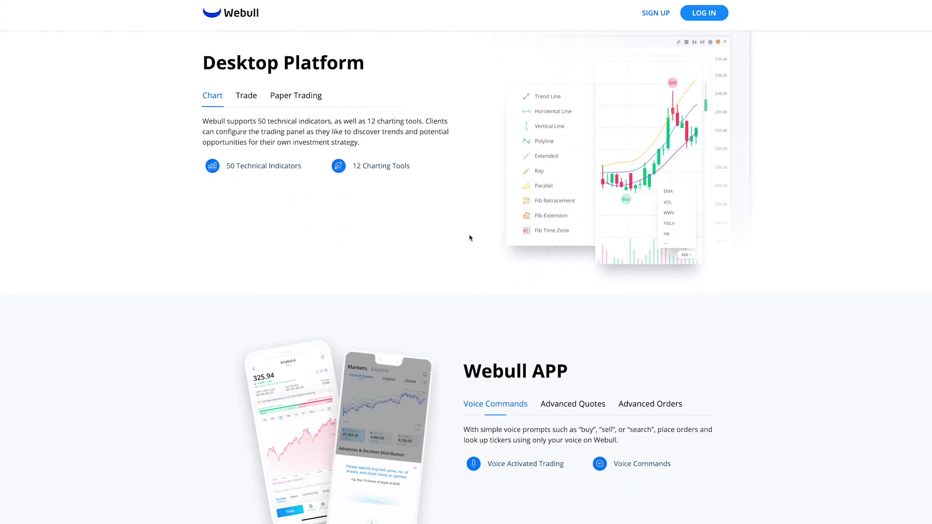
scroll(469, 237, "up", 7)
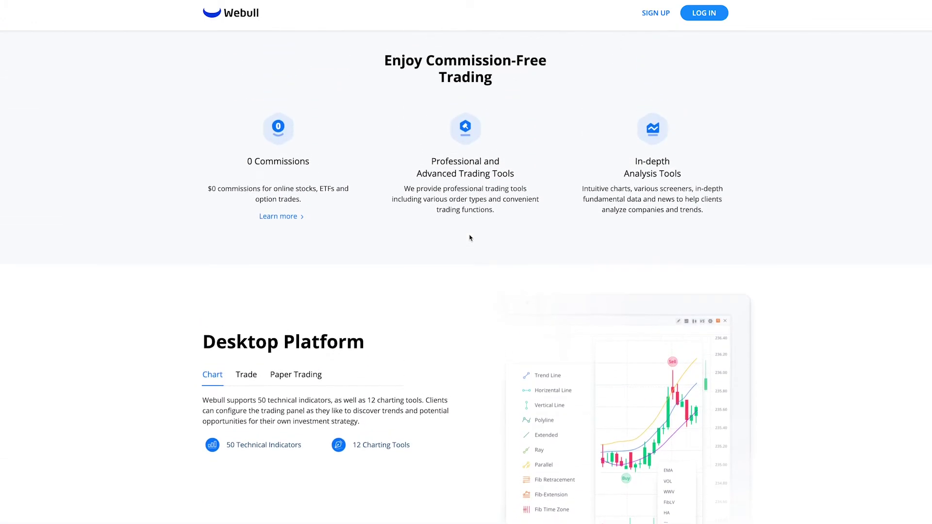
scroll(469, 237, "down", 3)
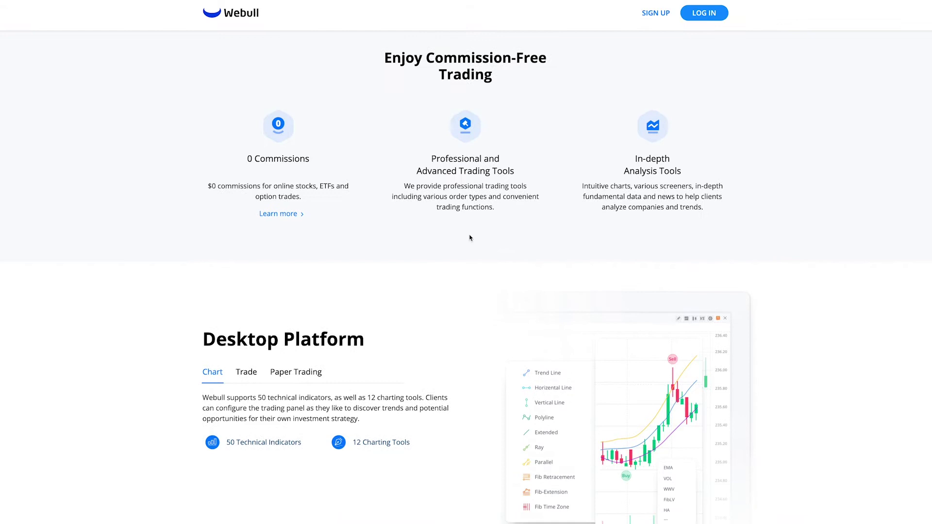
scroll(469, 237, "up", 4)
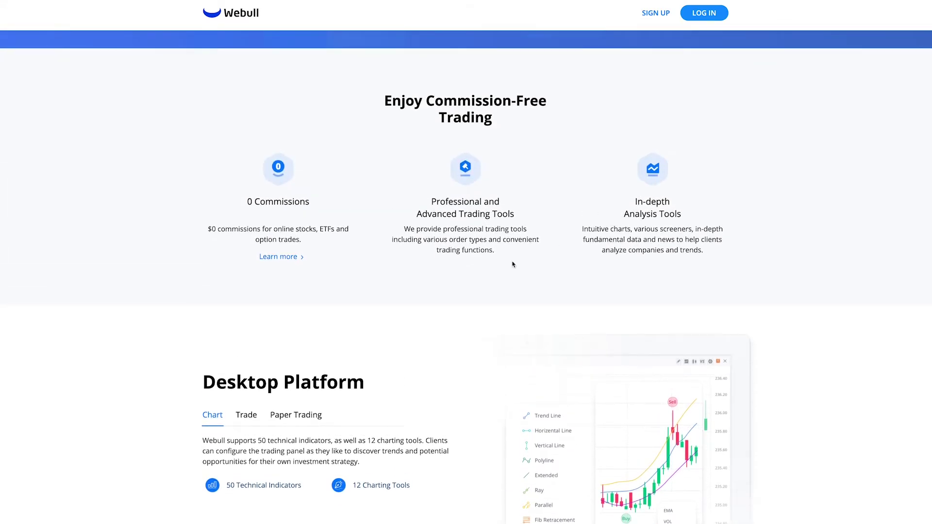
scroll(396, 246, "down", 3)
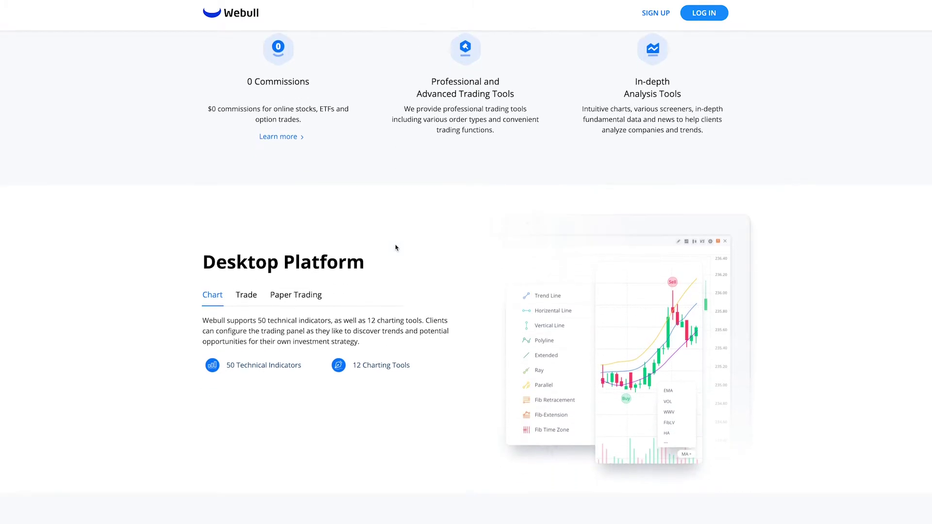
scroll(396, 248, "down", 3)
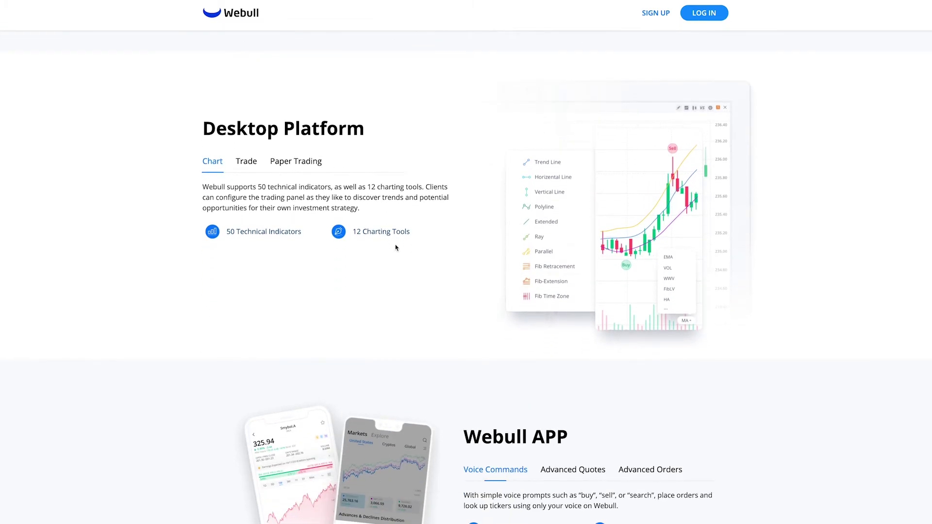
scroll(396, 247, "down", 4)
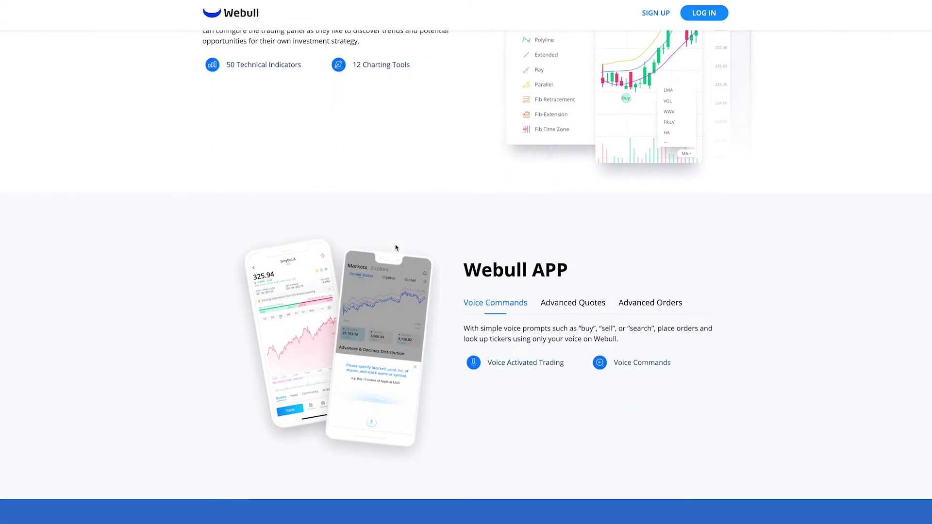
scroll(395, 247, "down", 2)
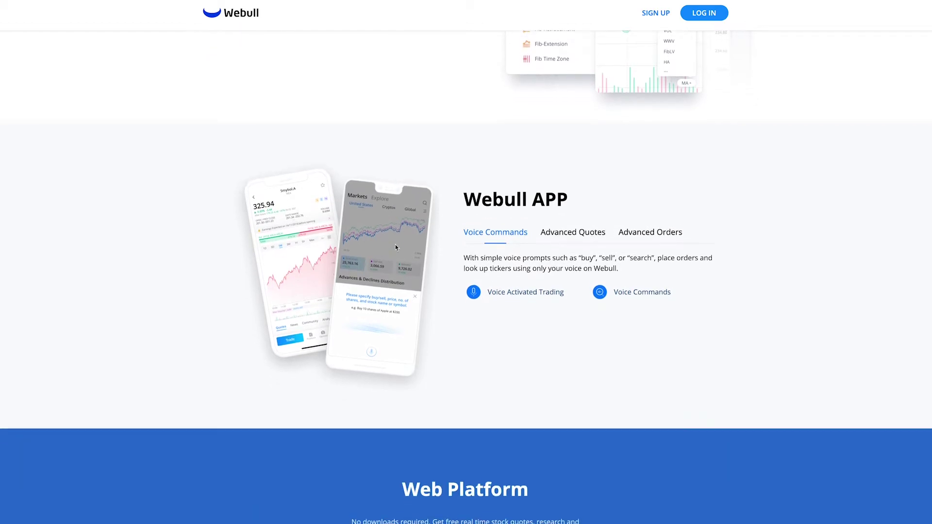
scroll(396, 248, "down", 6)
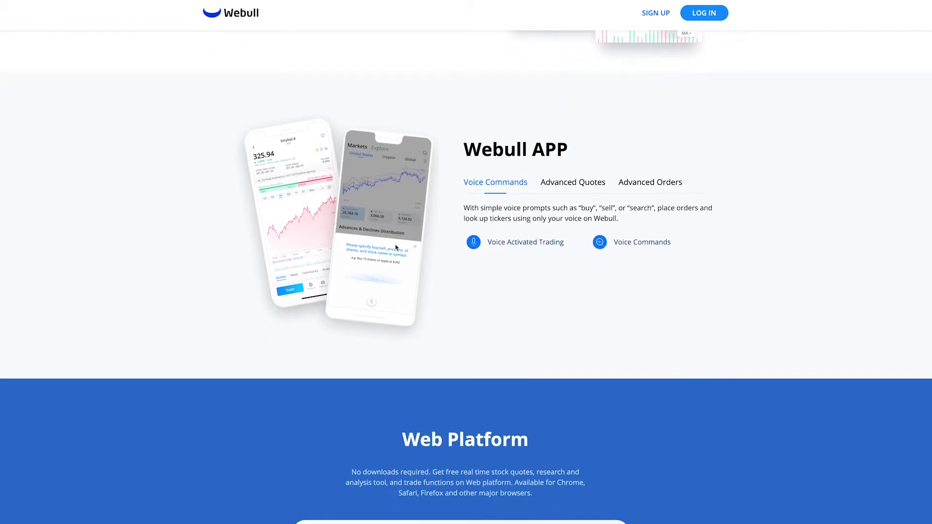
scroll(395, 247, "down", 3)
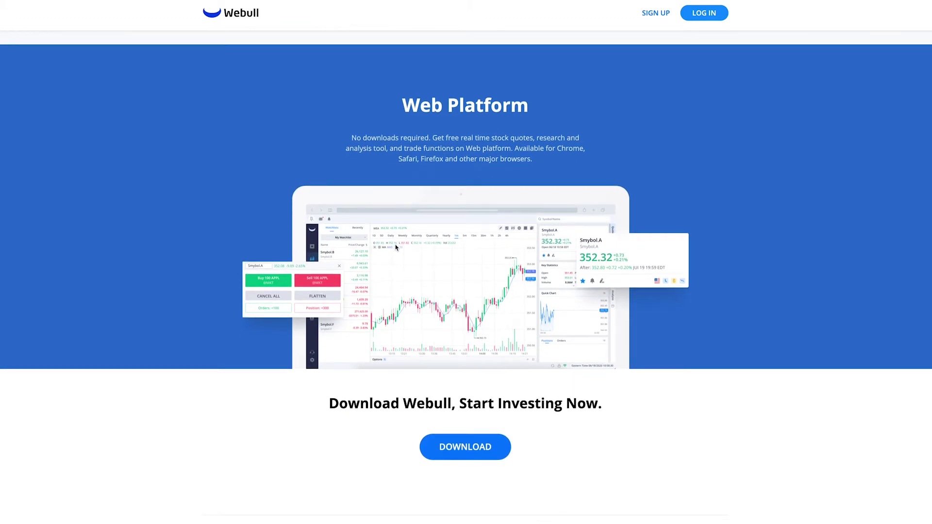
scroll(395, 247, "down", 3)
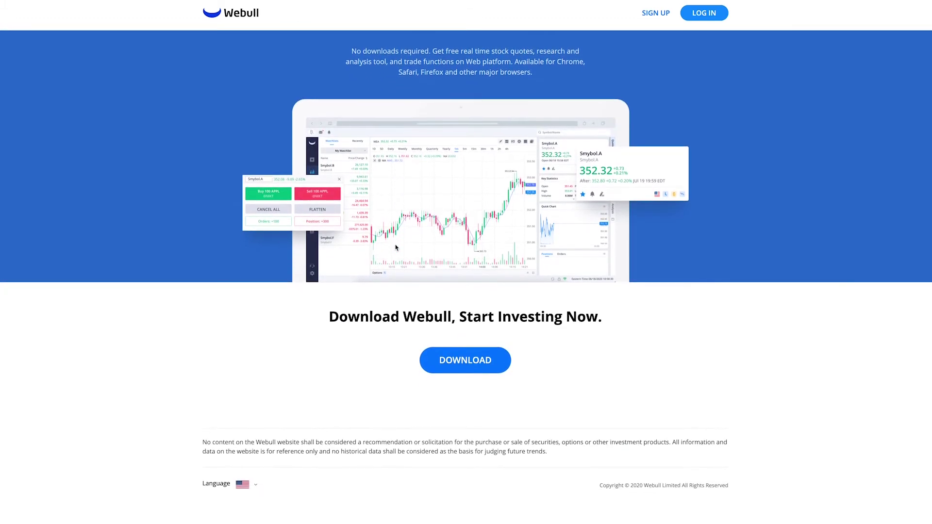
scroll(395, 247, "up", 5)
scroll(395, 247, "up", 14)
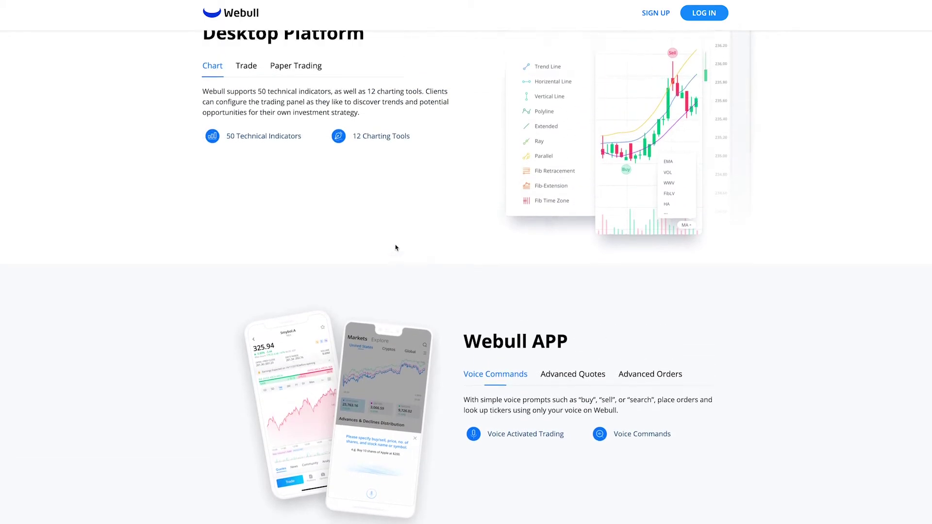
scroll(395, 247, "up", 10)
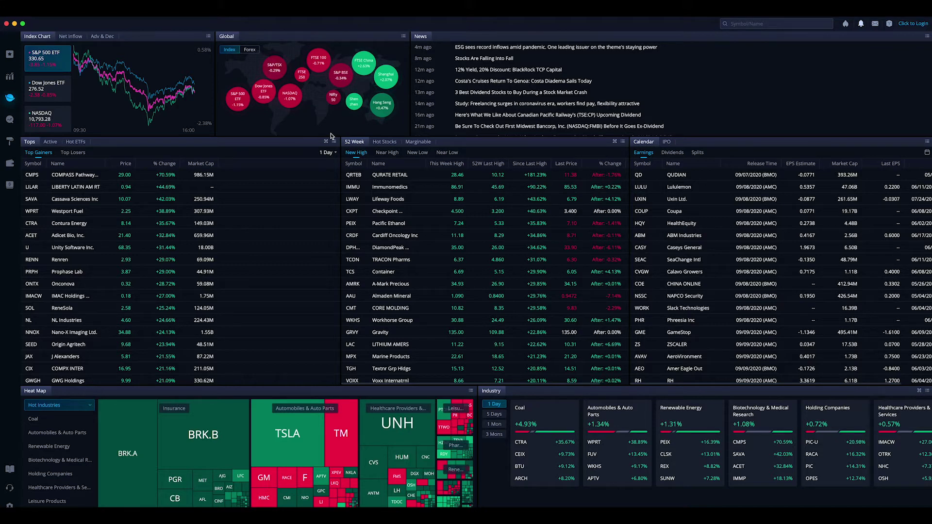
Step: Open the watchlists and compare My Watchlist (AAPL, GOOG, IXIC) with Recently Viewed symbols
left_click(10, 55)
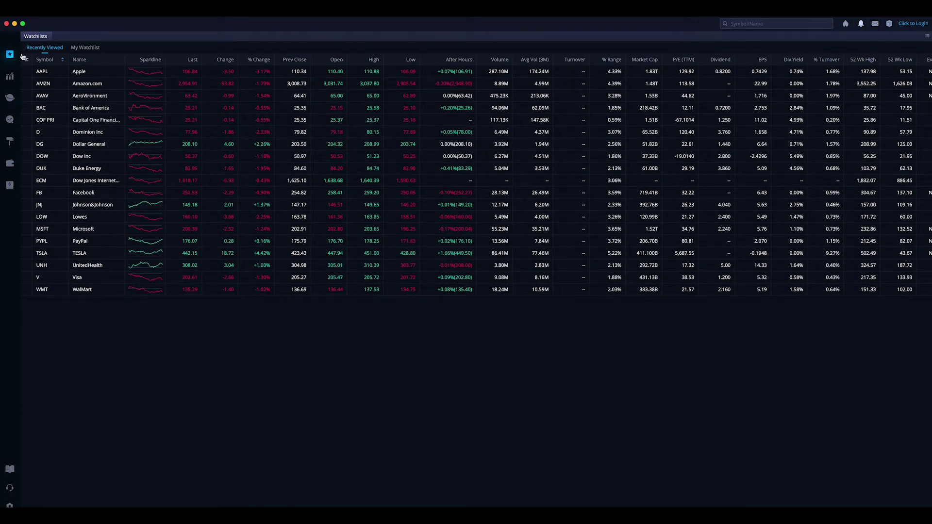
left_click(85, 48)
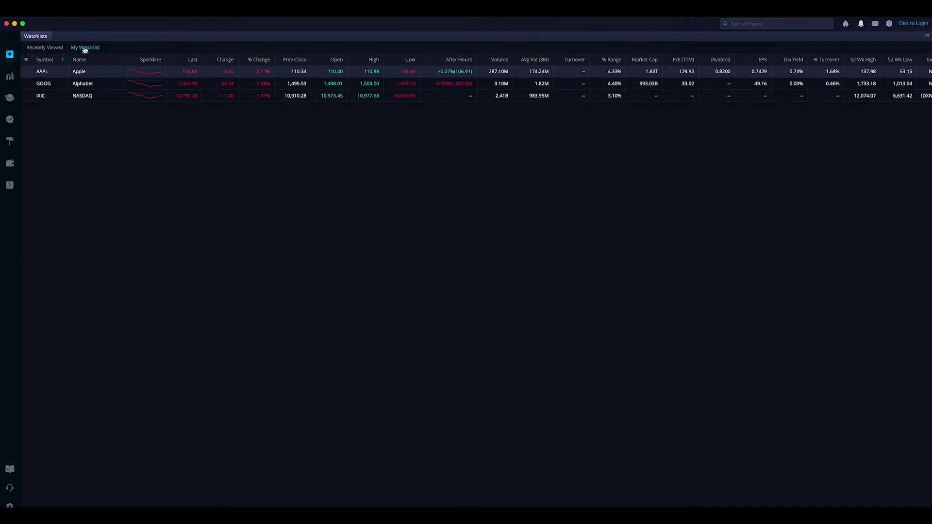
left_click(41, 50)
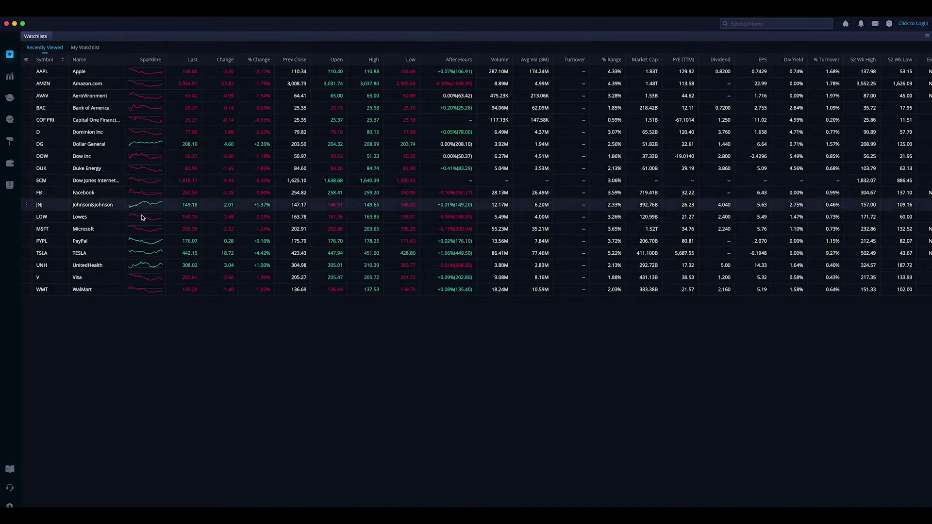
Step: Return to My Watchlist and bring up Microsoft's 1-minute candlestick chart with quote and trade panels
left_click(49, 49)
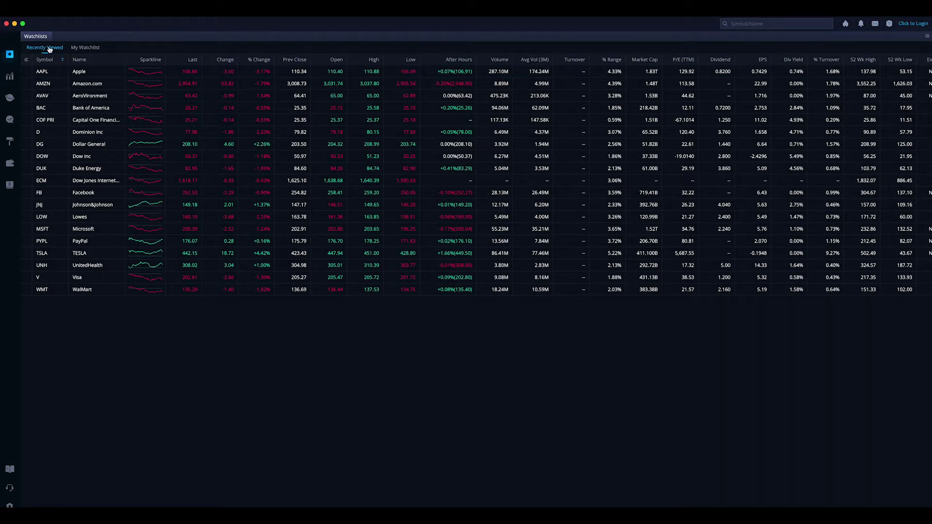
left_click(83, 49)
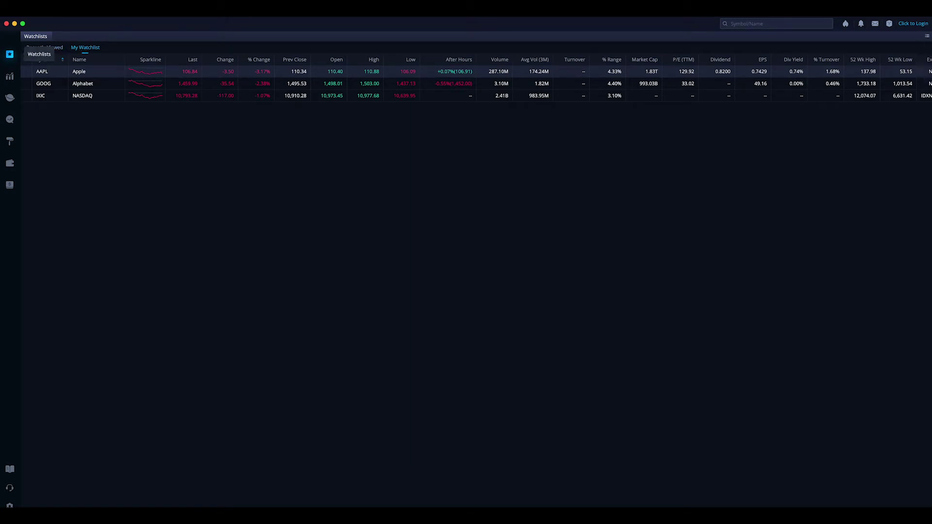
left_click(10, 78)
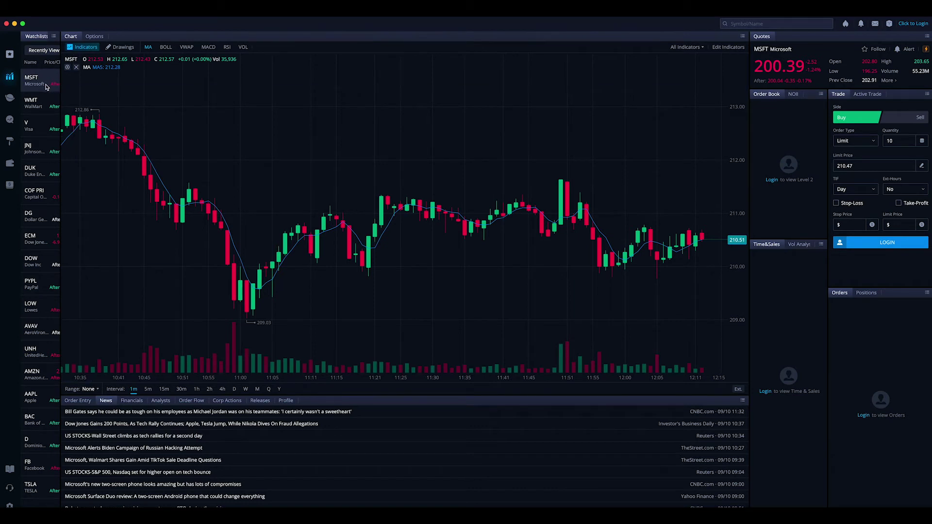
Step: Load WMT, V, JNJ, DUK and COF PRI in turn, ending on Dollar General (DG) at 208.10
left_click(44, 108)
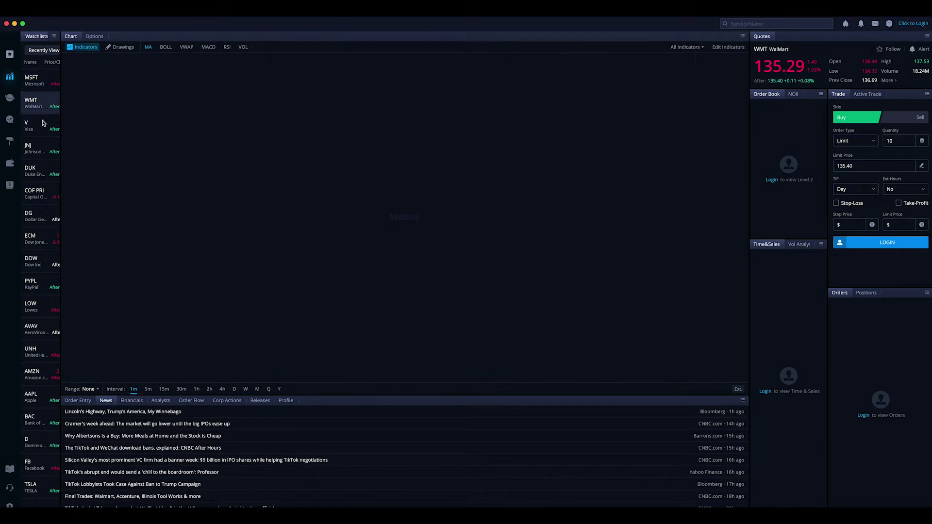
left_click(42, 128)
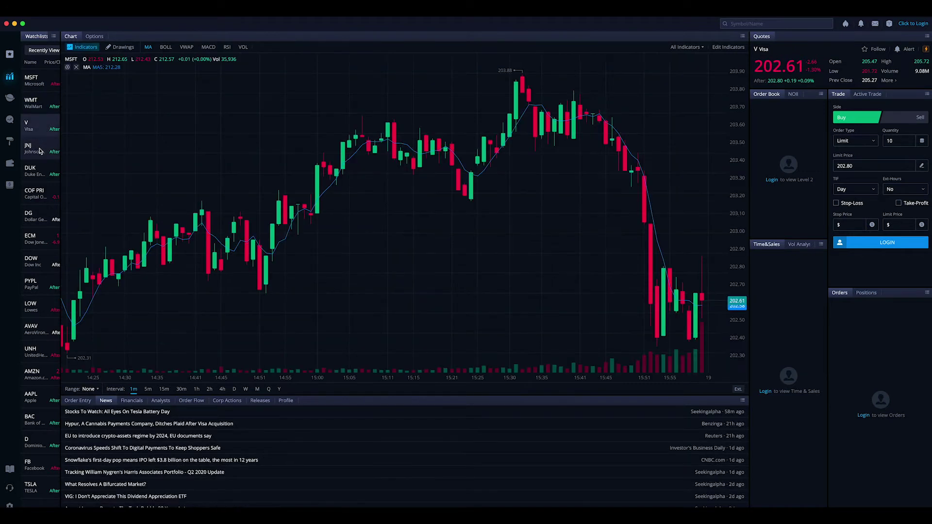
left_click(37, 149)
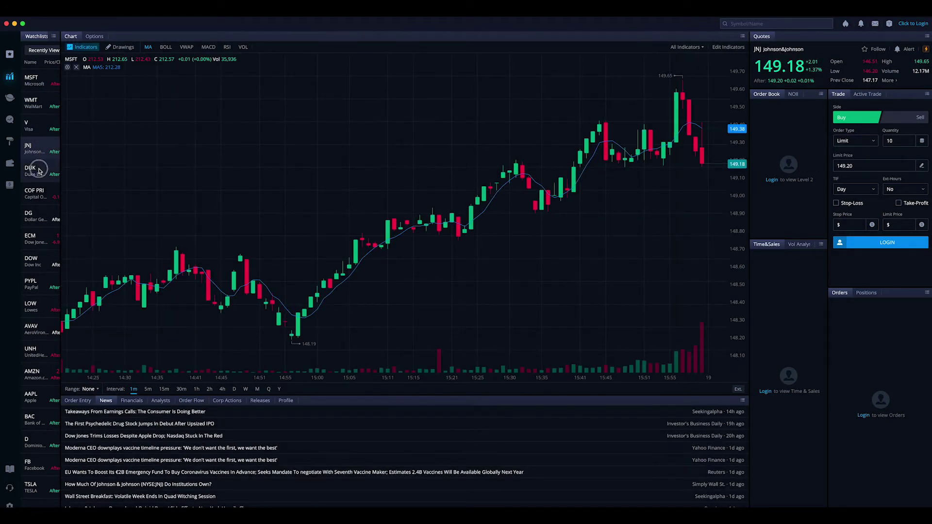
left_click(37, 170)
left_click(39, 194)
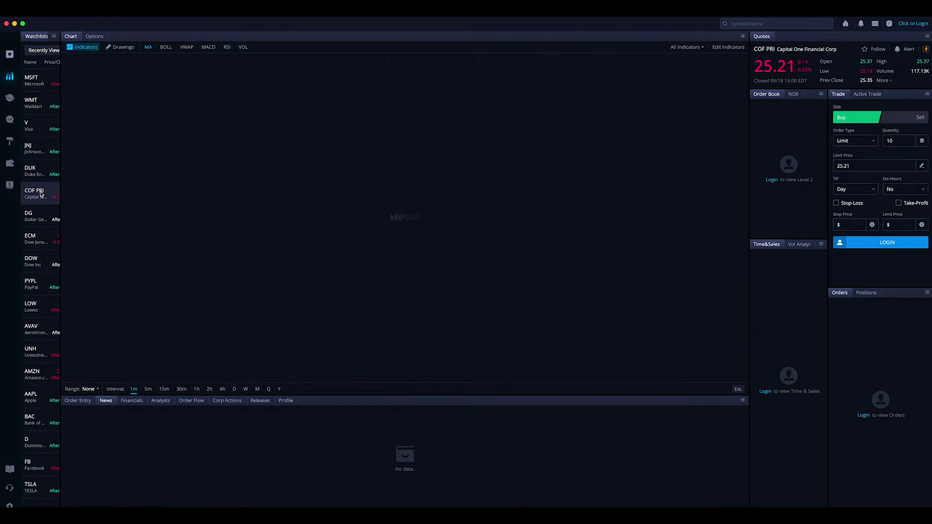
left_click(36, 217)
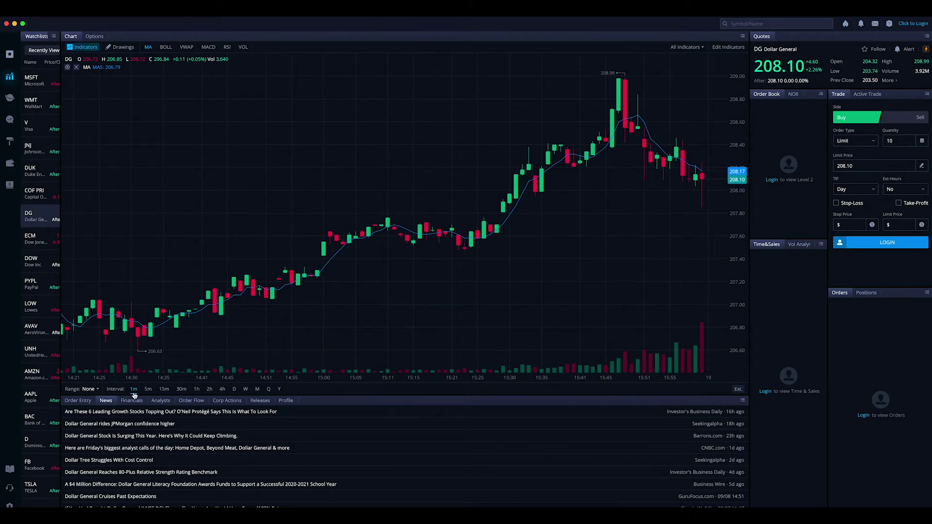
Step: Step Dollar General's chart through D, W, M, Q and Y intervals, then back to 1m
left_click(234, 389)
left_click(246, 390)
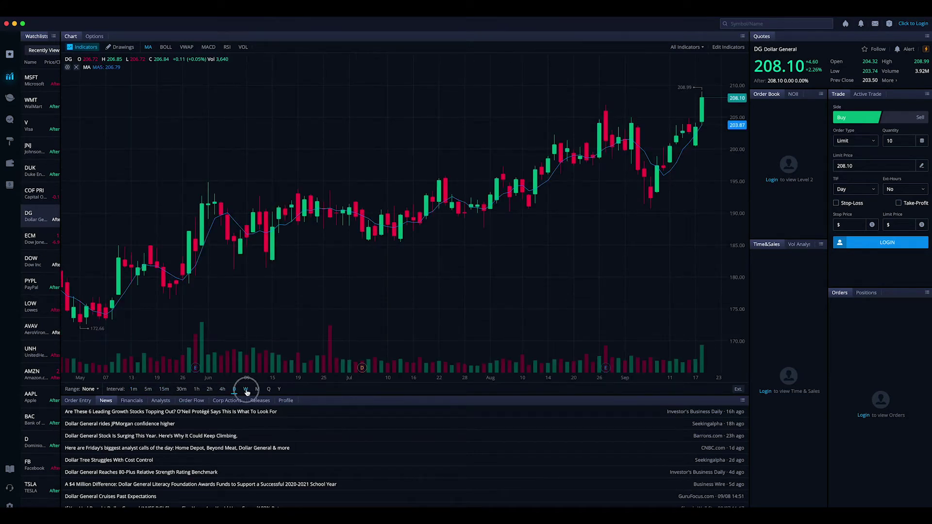
left_click(257, 389)
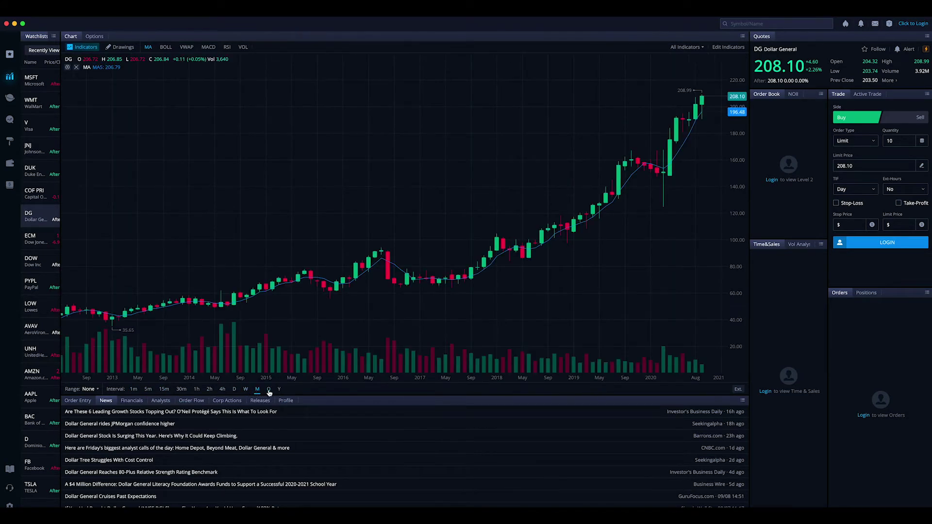
left_click(268, 389)
left_click(279, 389)
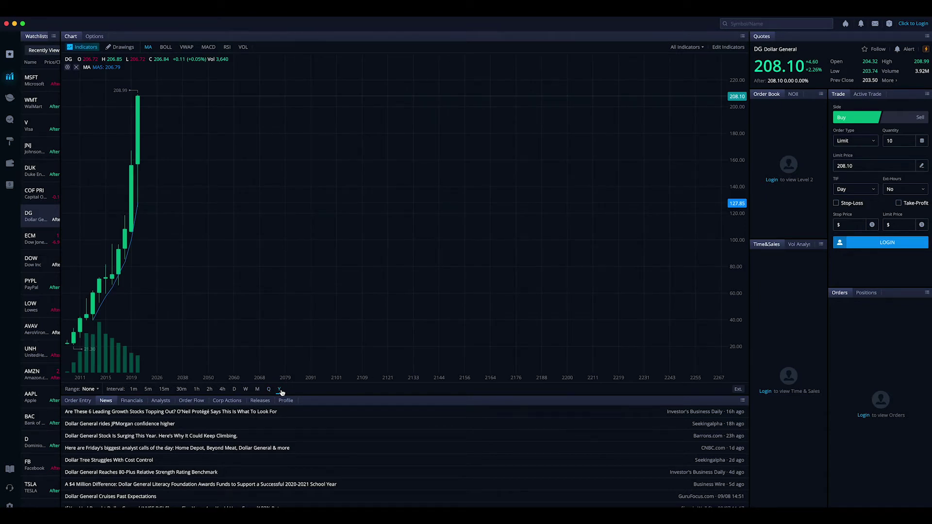
left_click(131, 391)
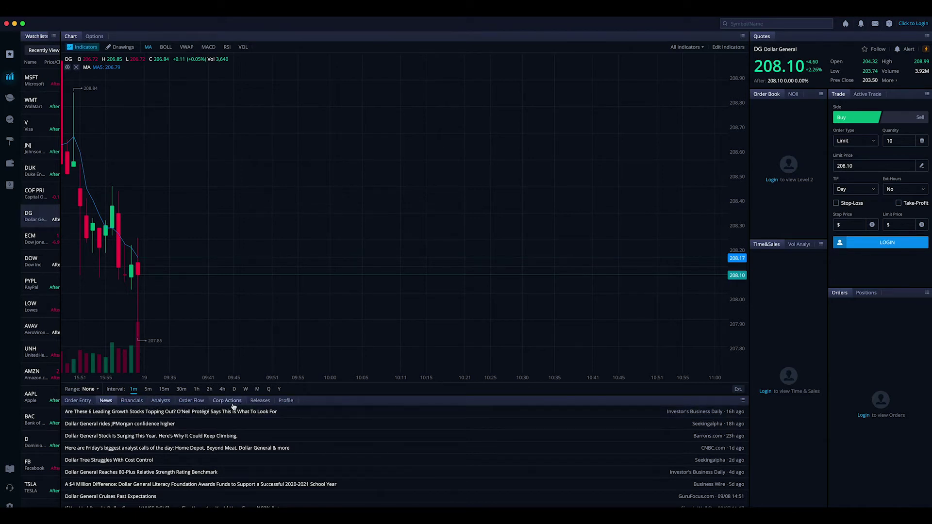
left_click(290, 403)
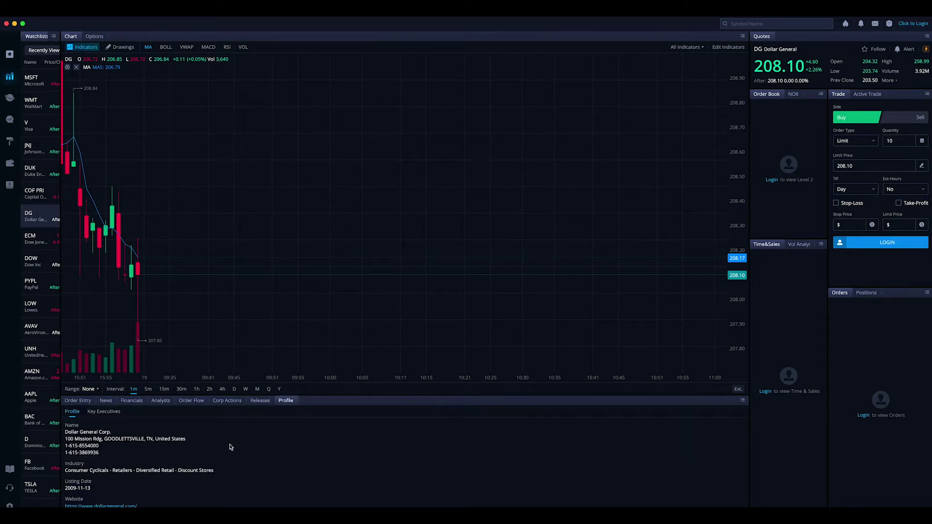
left_click(106, 401)
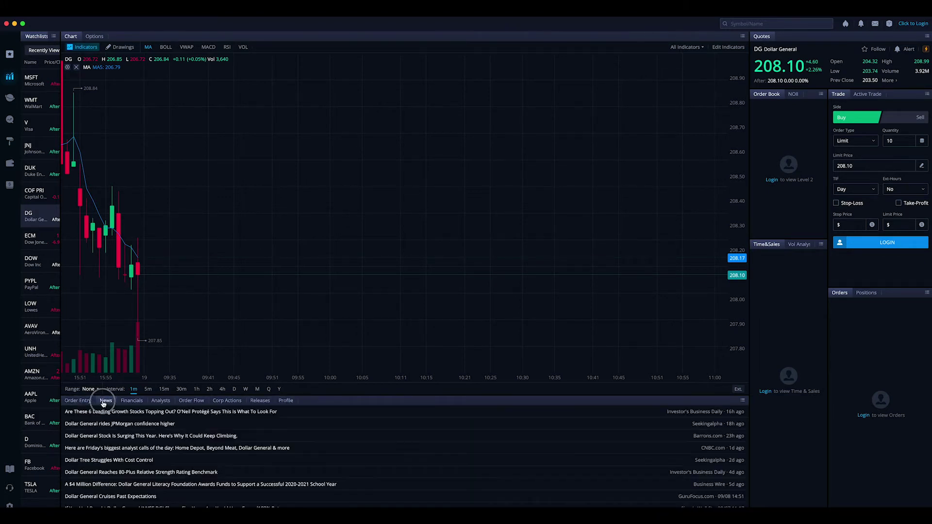
left_click(128, 402)
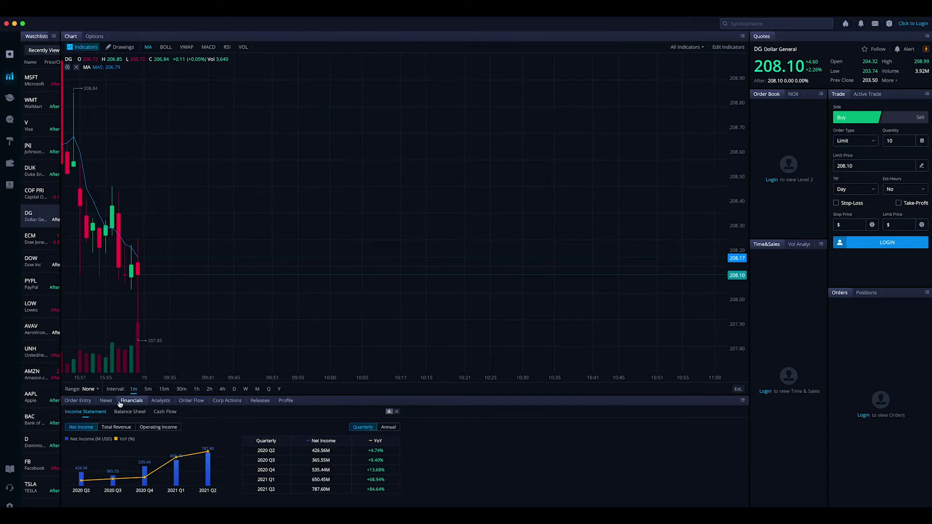
Step: Dismiss the financials panel menu unused, then show Dow Inc (DOW) quoting 50.37
left_click(743, 402)
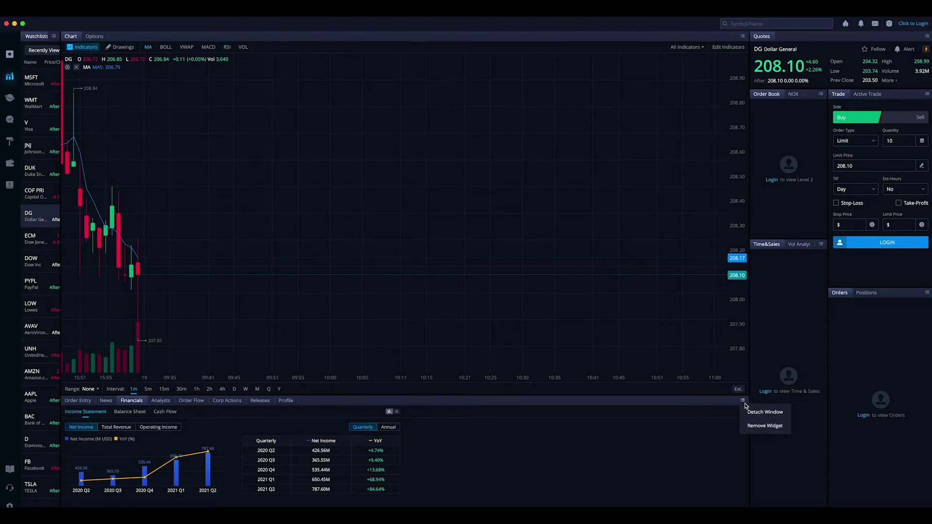
left_click(741, 401)
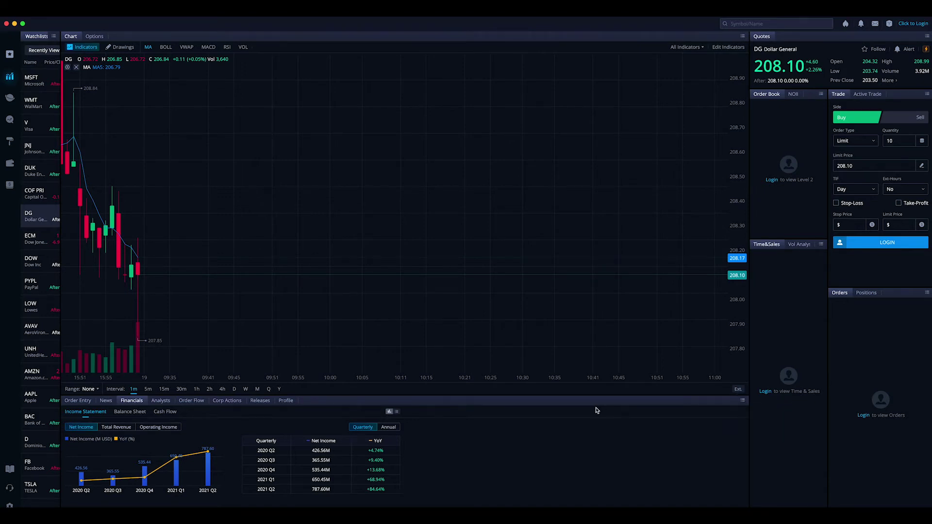
left_click(37, 246)
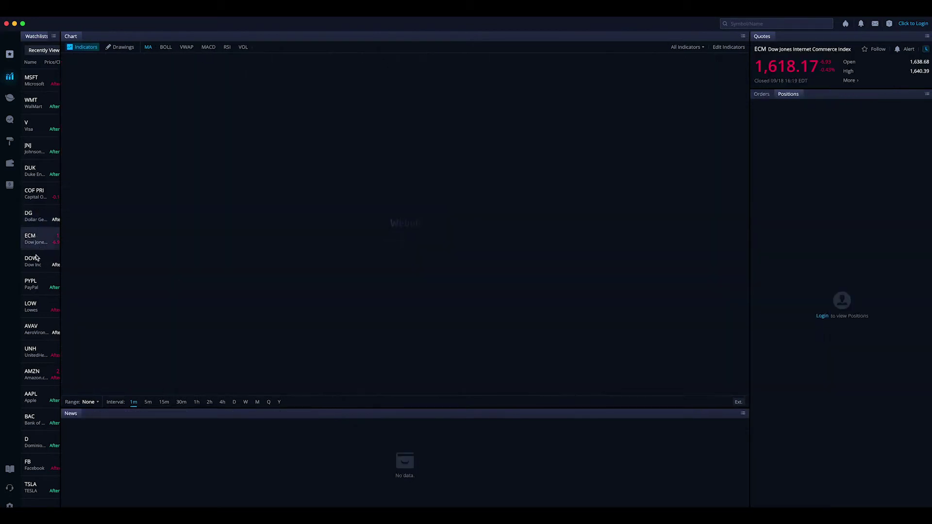
left_click(36, 262)
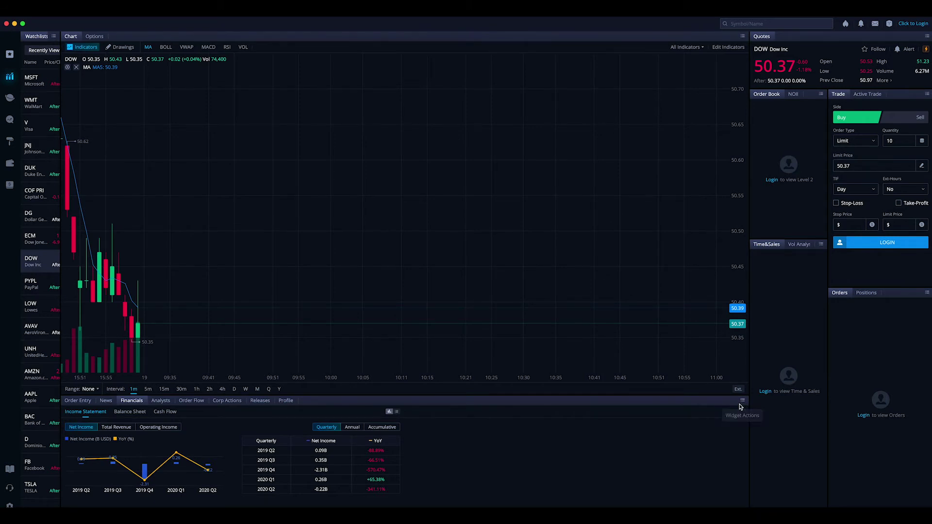
Step: Detach Dow Inc's chart into a floating window and dock it as a tab beside Options
left_click(743, 38)
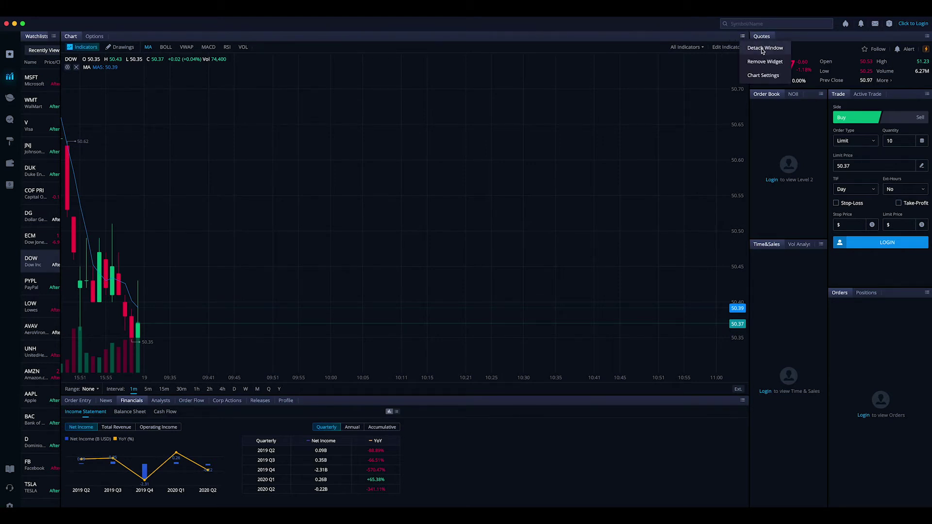
left_click(762, 48)
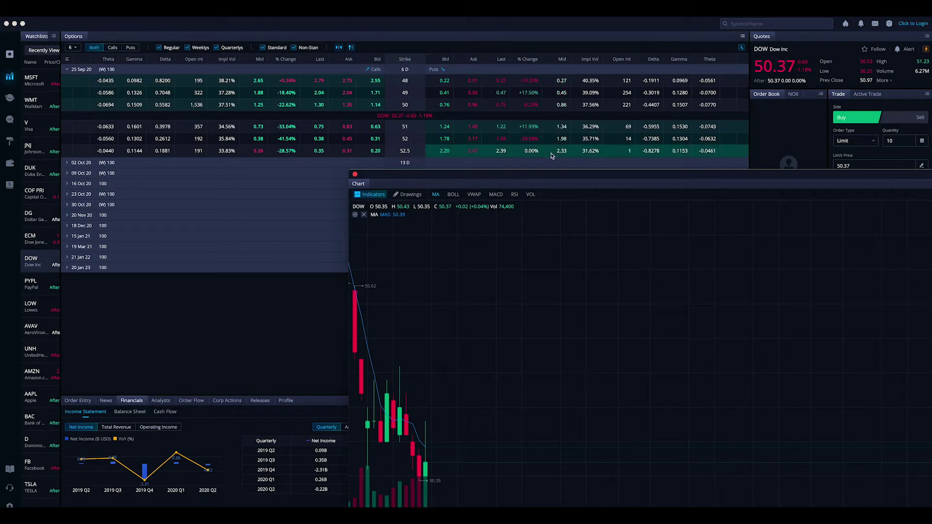
left_click_drag(875, 176, 799, 91)
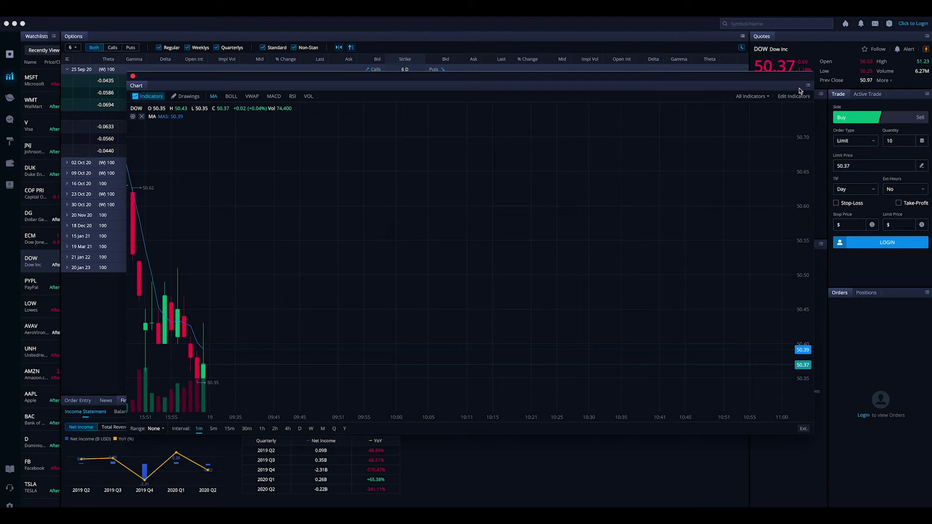
left_click_drag(509, 81, 476, 44)
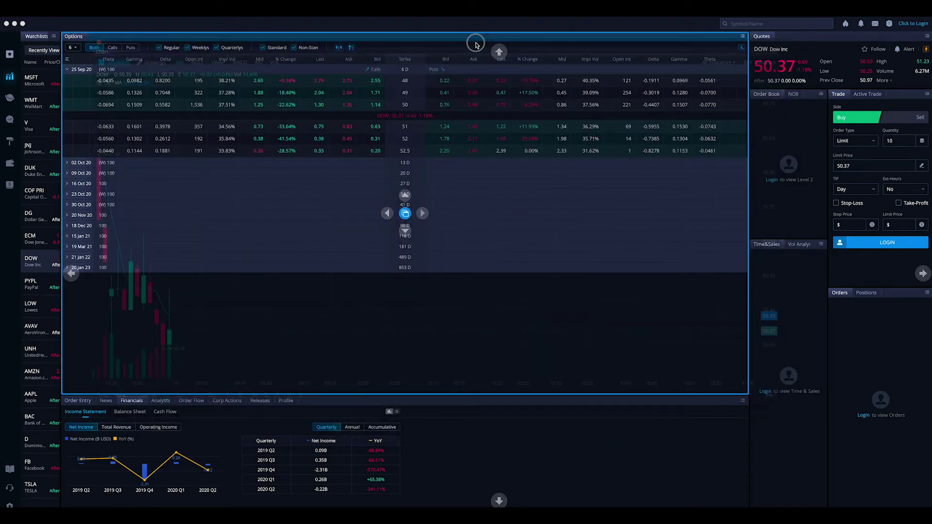
left_click_drag(476, 44, 474, 43)
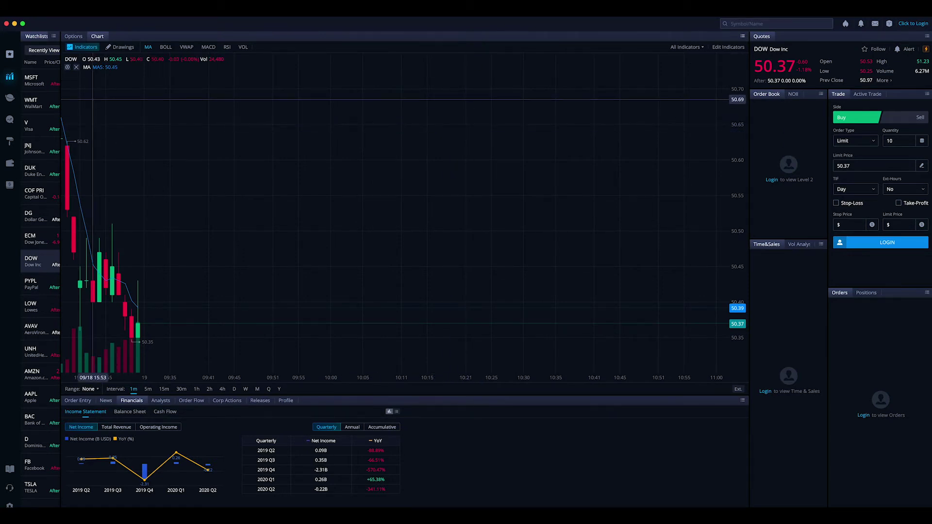
Step: Visit the Markets dashboard and stock screener, then return to the Markets overview
left_click(10, 99)
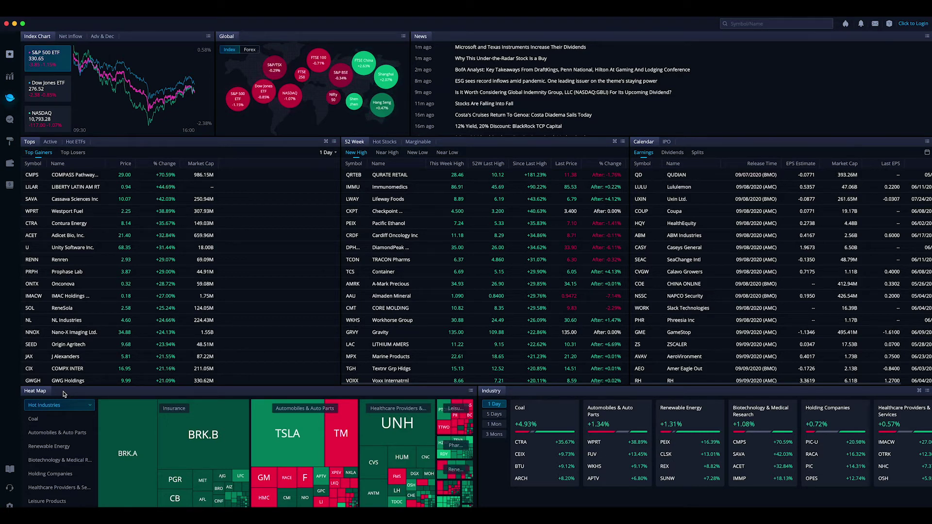
left_click(10, 121)
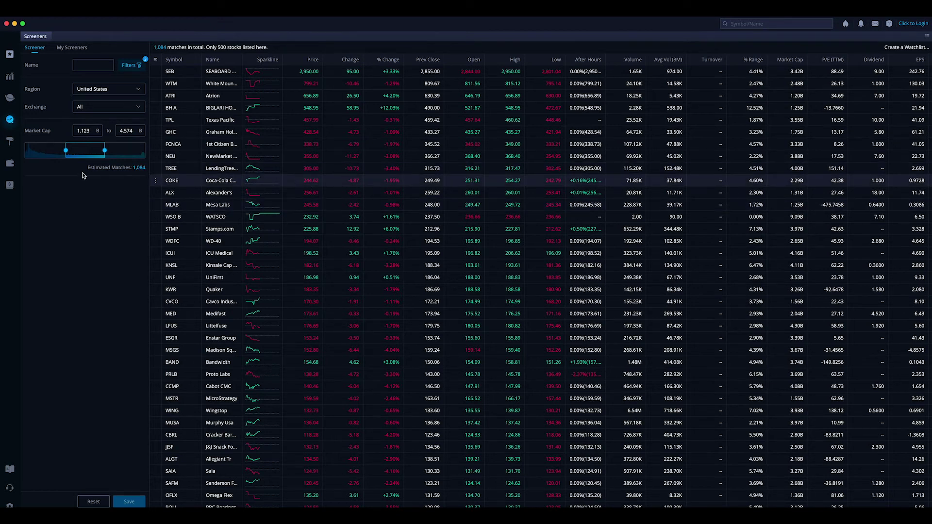
left_click(10, 98)
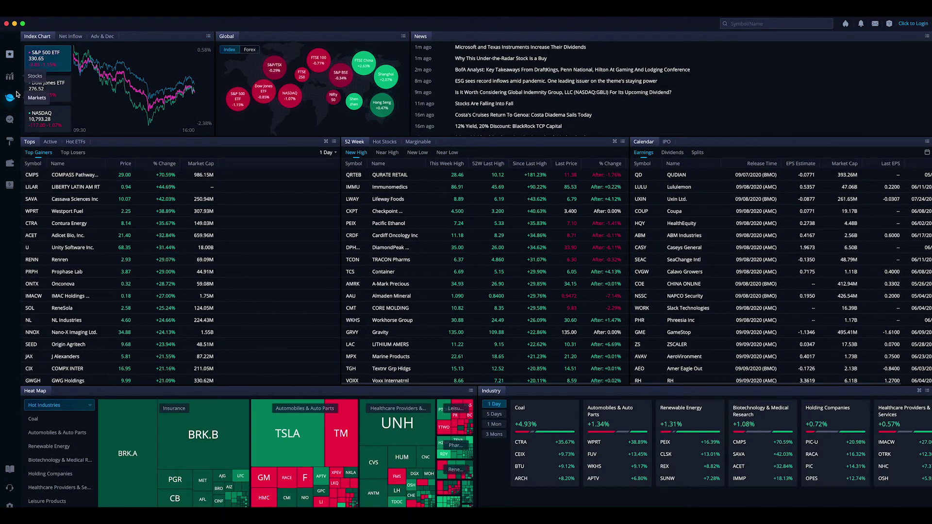
Step: Check the Recently Viewed watchlist, then go to the Choose a Layout templates page
left_click(10, 54)
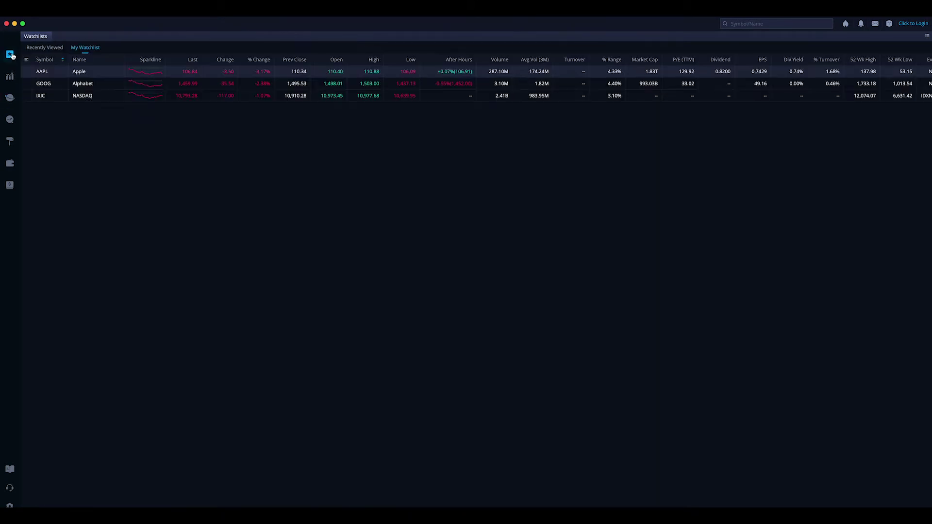
left_click(42, 48)
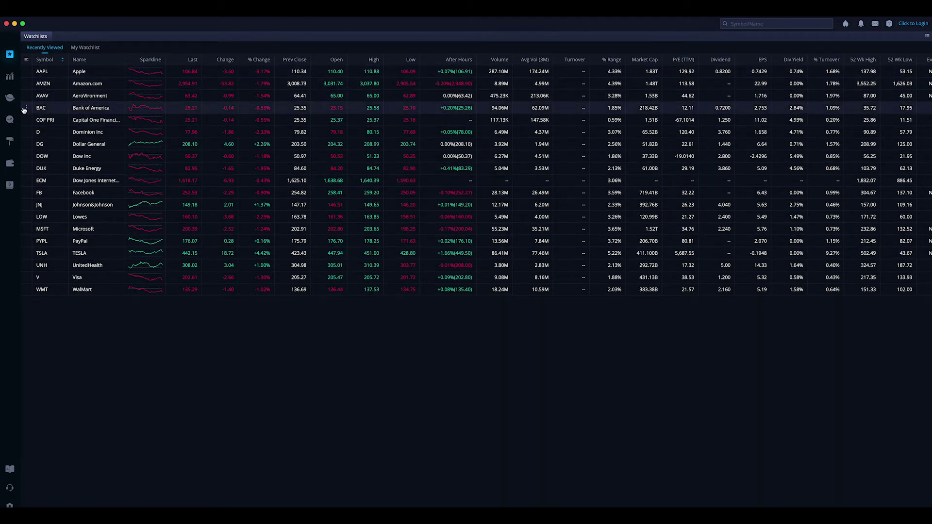
left_click(10, 141)
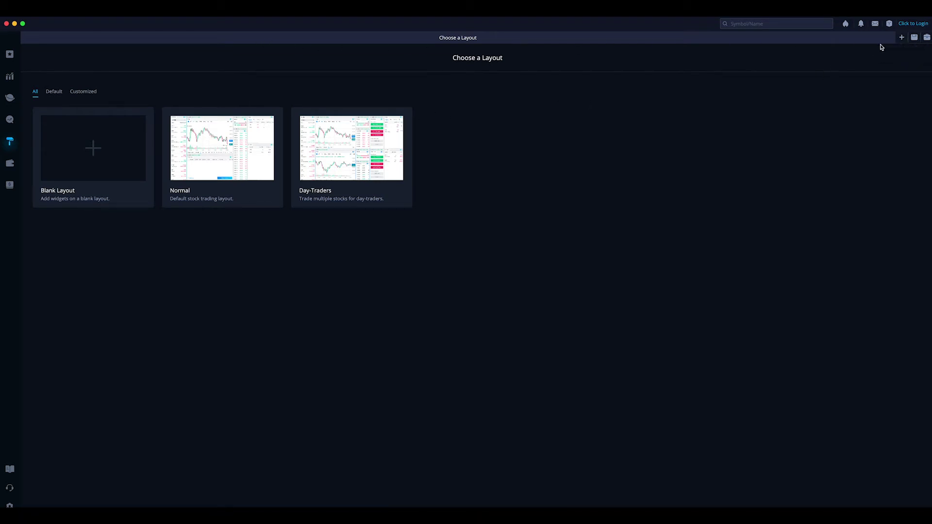
left_click(901, 38)
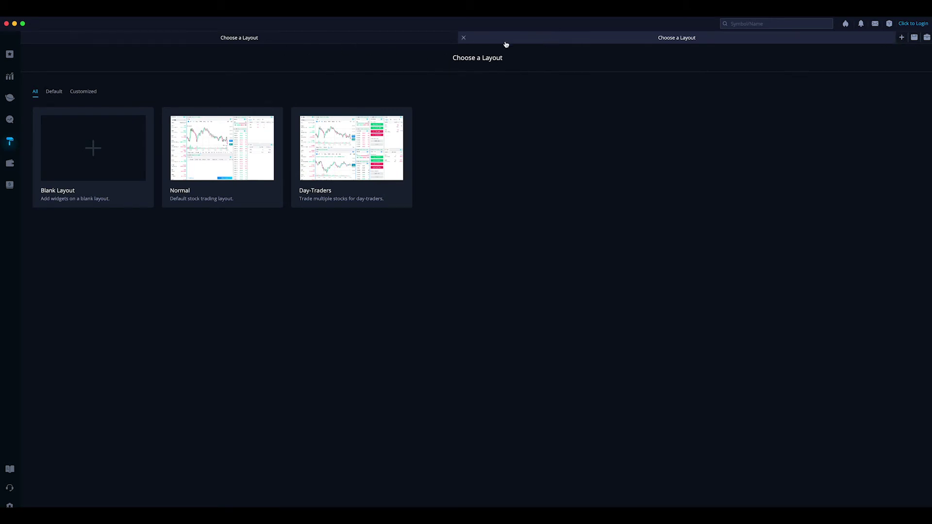
left_click(418, 42)
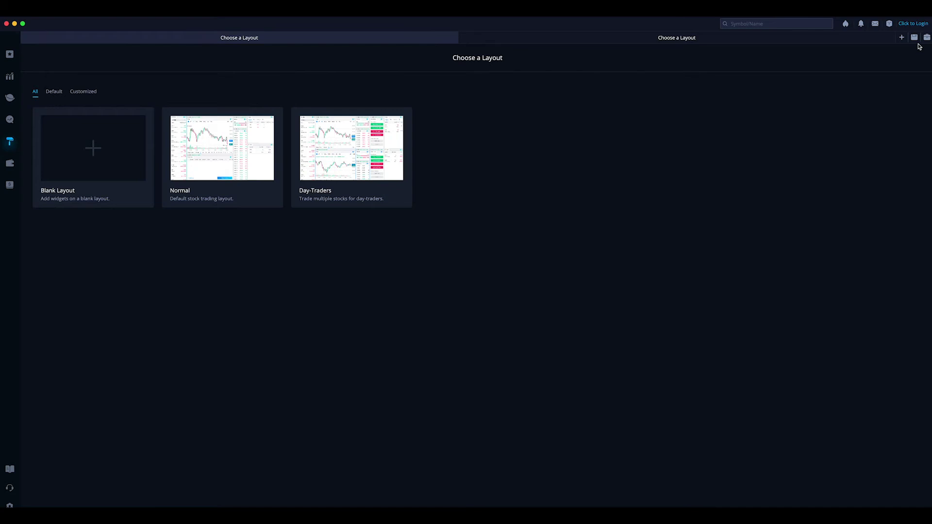
left_click(926, 40)
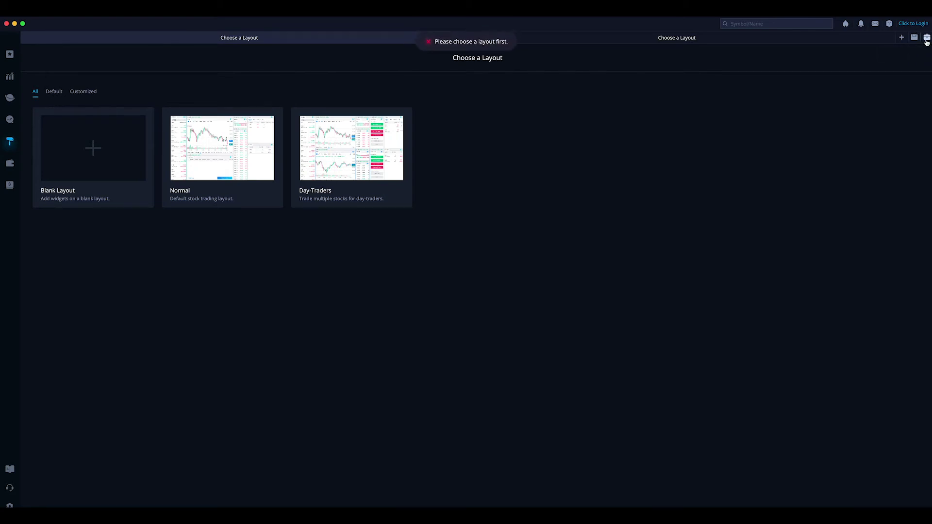
left_click(25, 38)
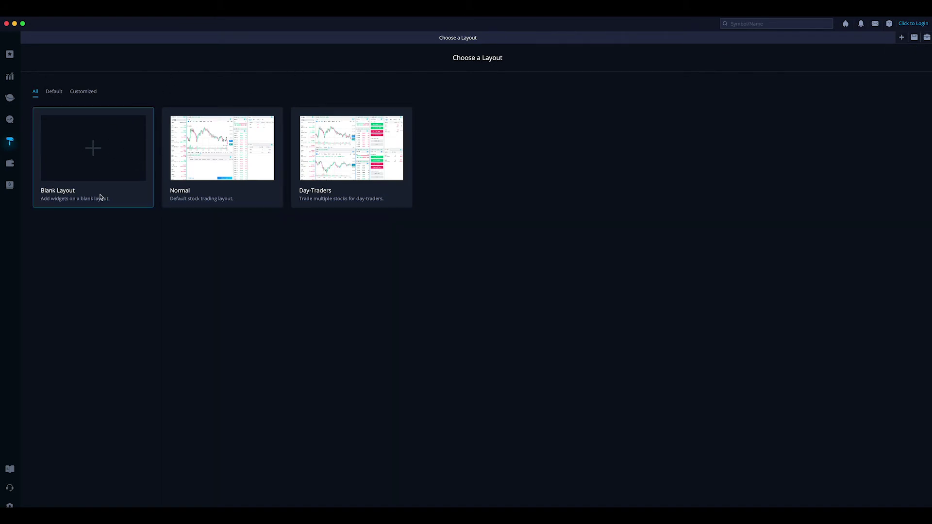
Step: Start a Blank Layout, browse Trade, Stocks and General widgets, add Watchlists and widen it
left_click(96, 151)
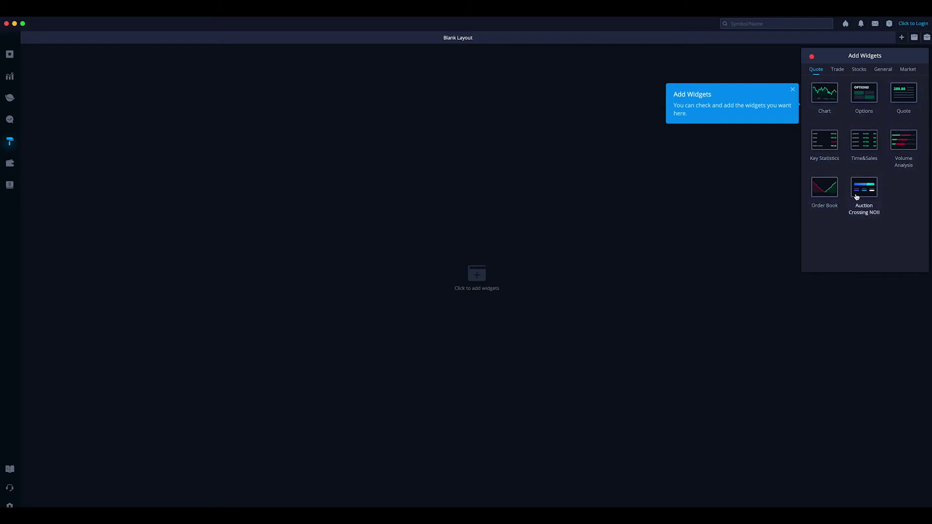
left_click(836, 69)
left_click(855, 70)
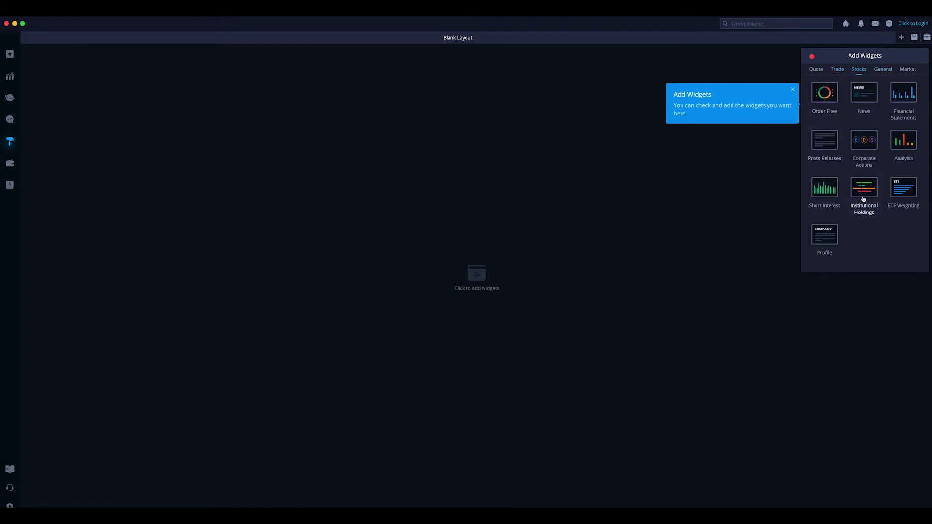
left_click(882, 70)
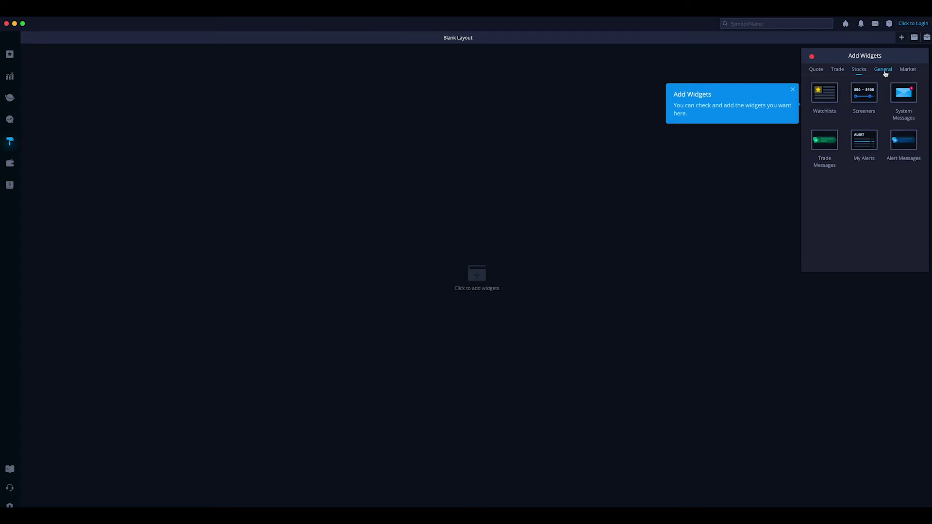
left_click(825, 96)
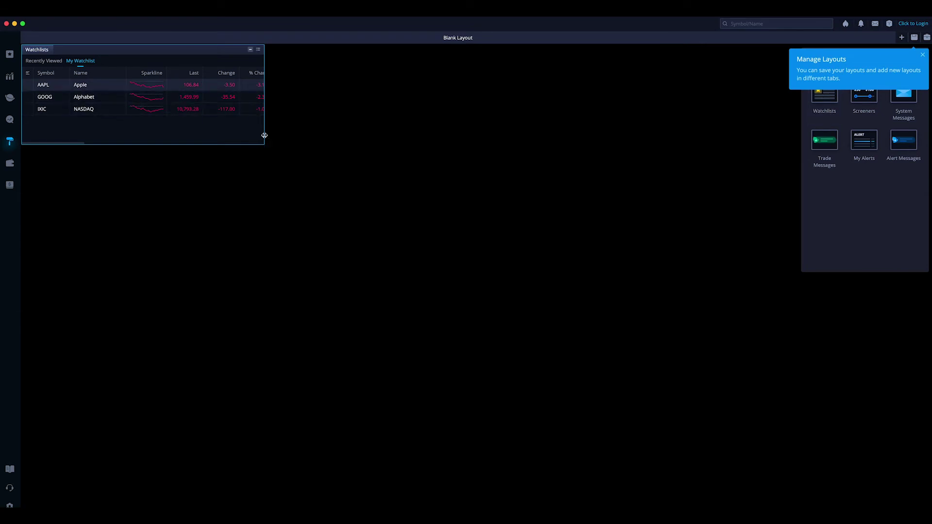
left_click_drag(264, 135, 348, 185)
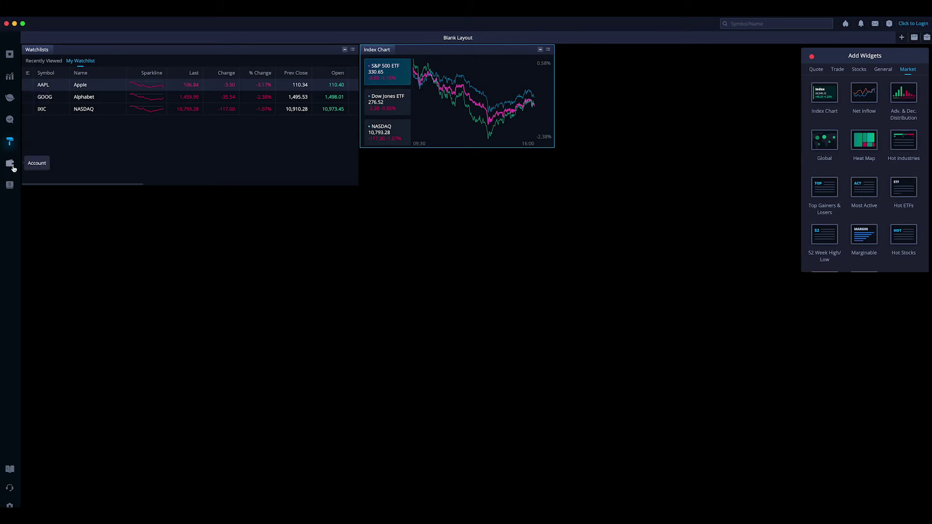
Step: Pass through Account and paper trading to the Learning Center's Webull Desktop 4.0 Introduction slides
left_click(10, 165)
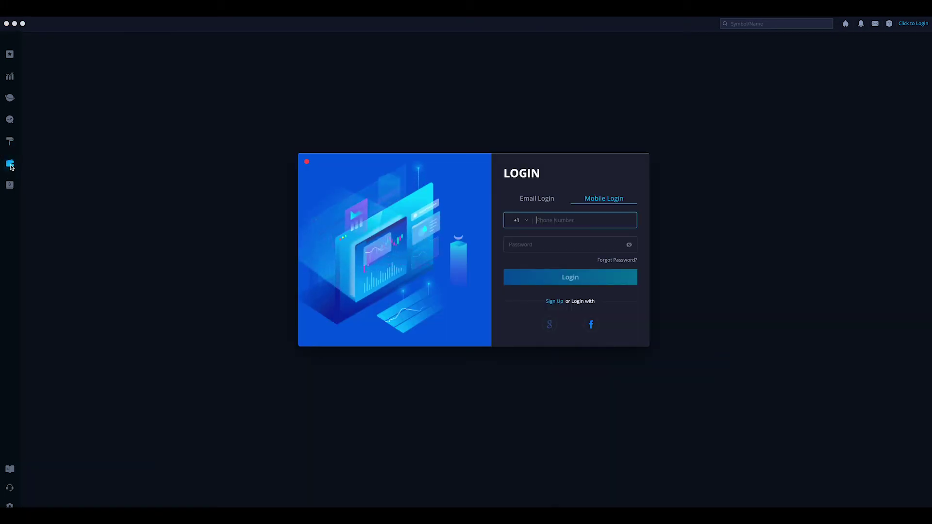
left_click(10, 184)
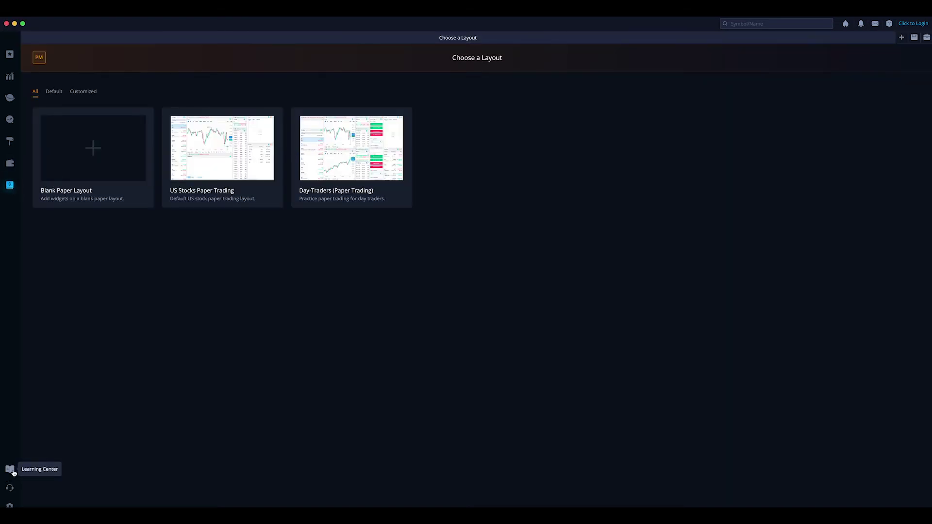
left_click(13, 472)
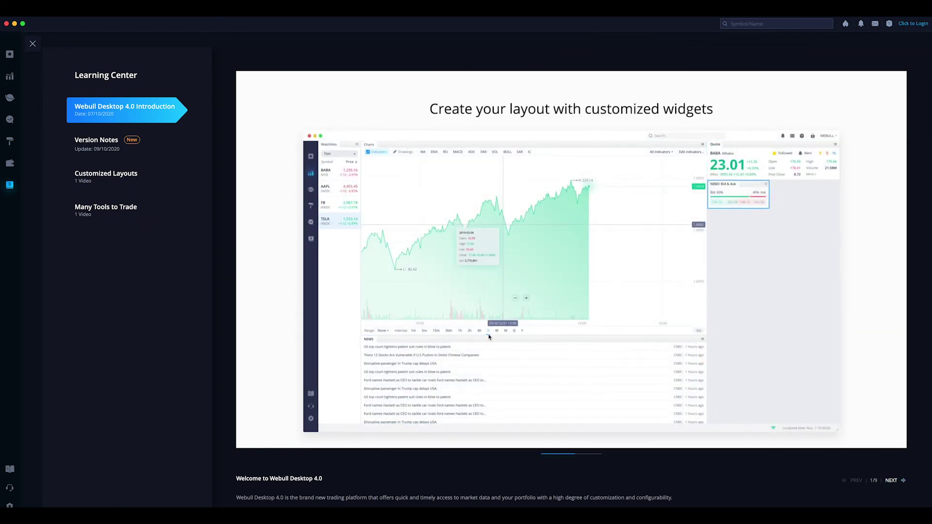
scroll(233, 326, "down", 1)
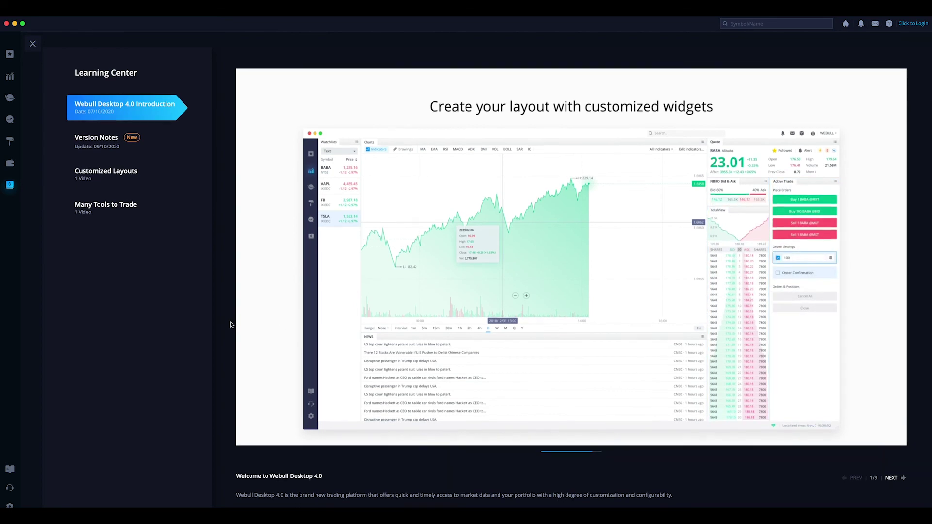
scroll(231, 324, "up", 1)
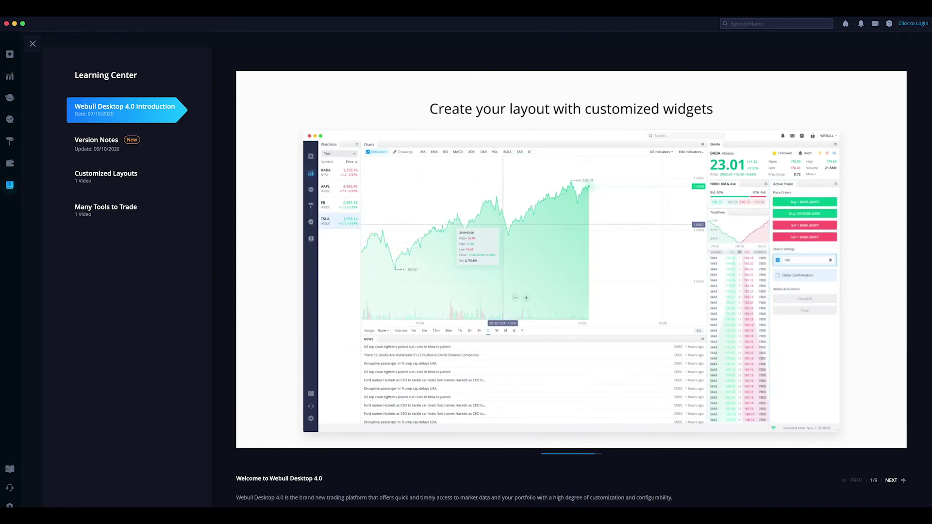
Step: Review Trade settings, ending on General: English, dark theme, Green Up/Red Down, version 4.1.9
left_click(9, 506)
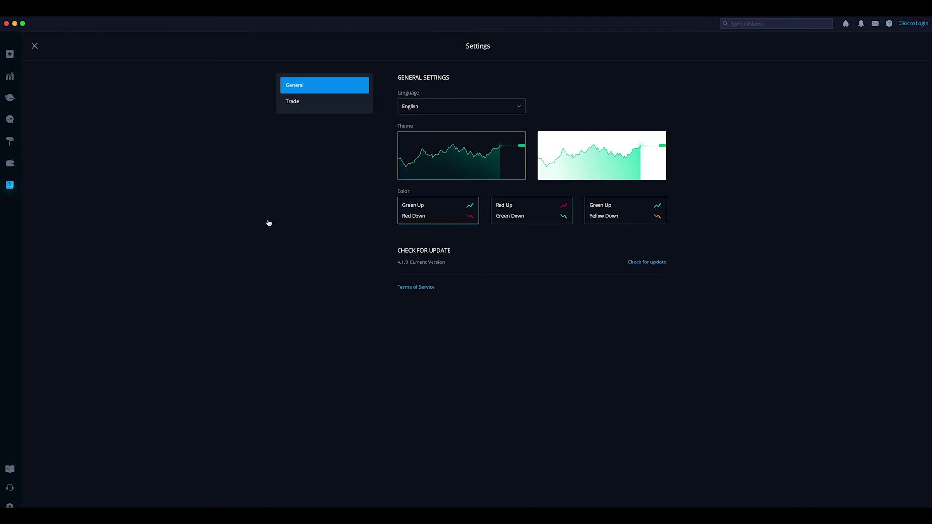
left_click(336, 106)
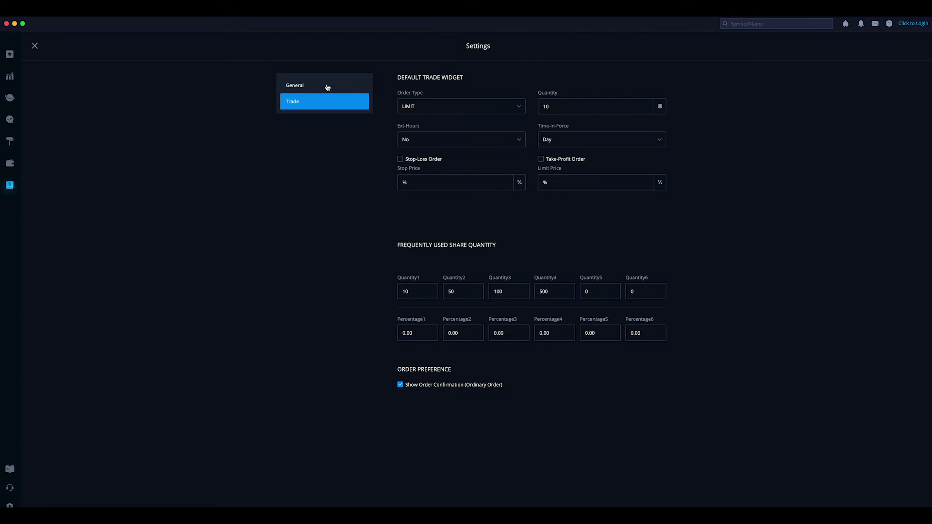
left_click(327, 88)
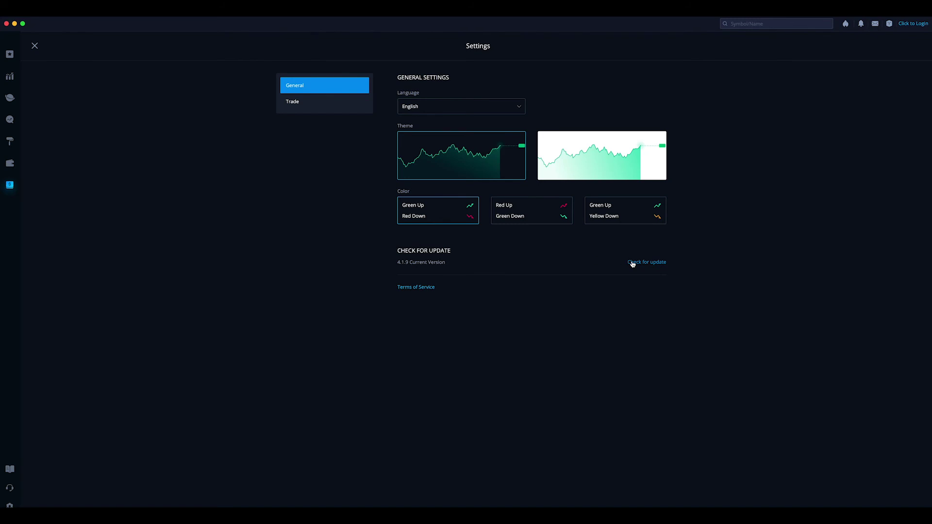
Step: Leave Settings for the Watchlists page listing recently viewed AAPL, AMZN, TSLA and WMT
left_click(10, 55)
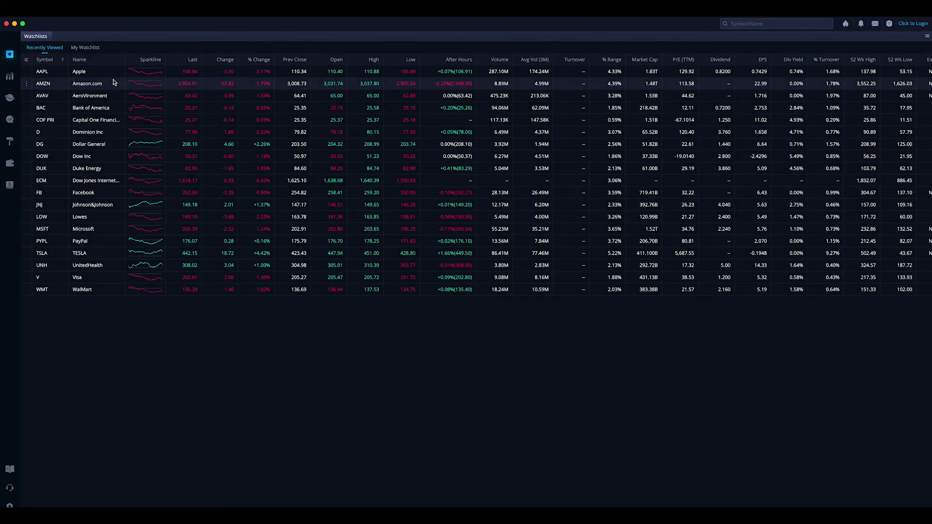